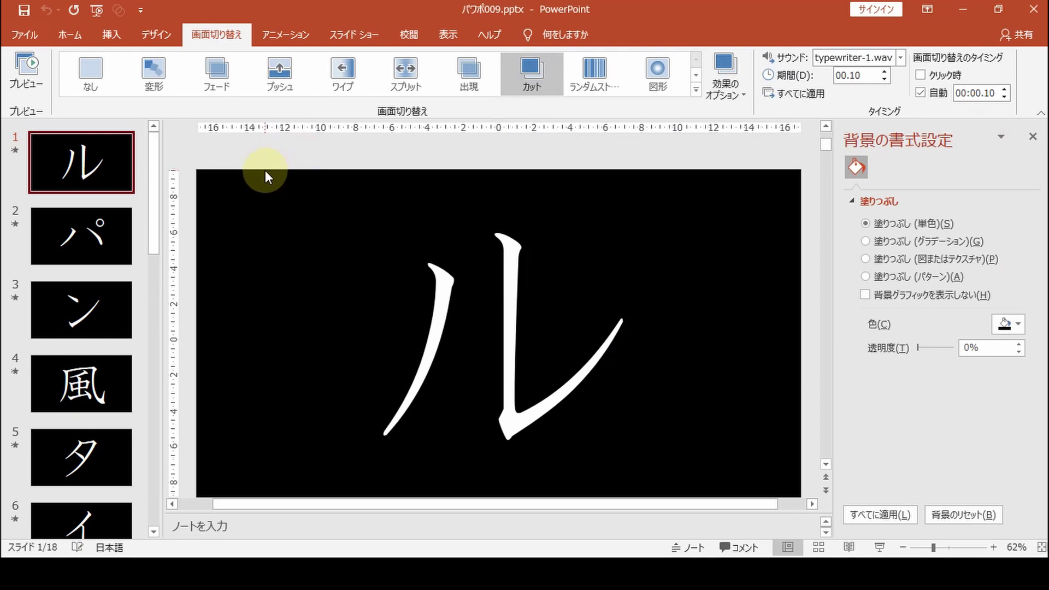
- Show the View ribbon for the finished 18-slide パワポ009.pptx deck
key("alt+w")
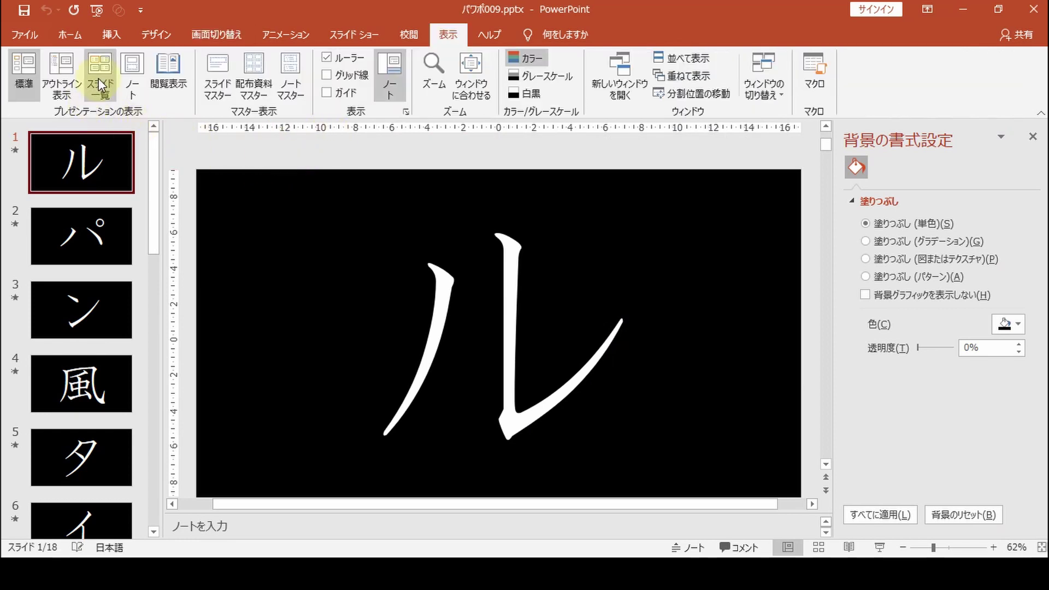
- Check all 18 slides in Slide Sorter, then switch to the blank プレゼンテーション2
left_click(99, 78)
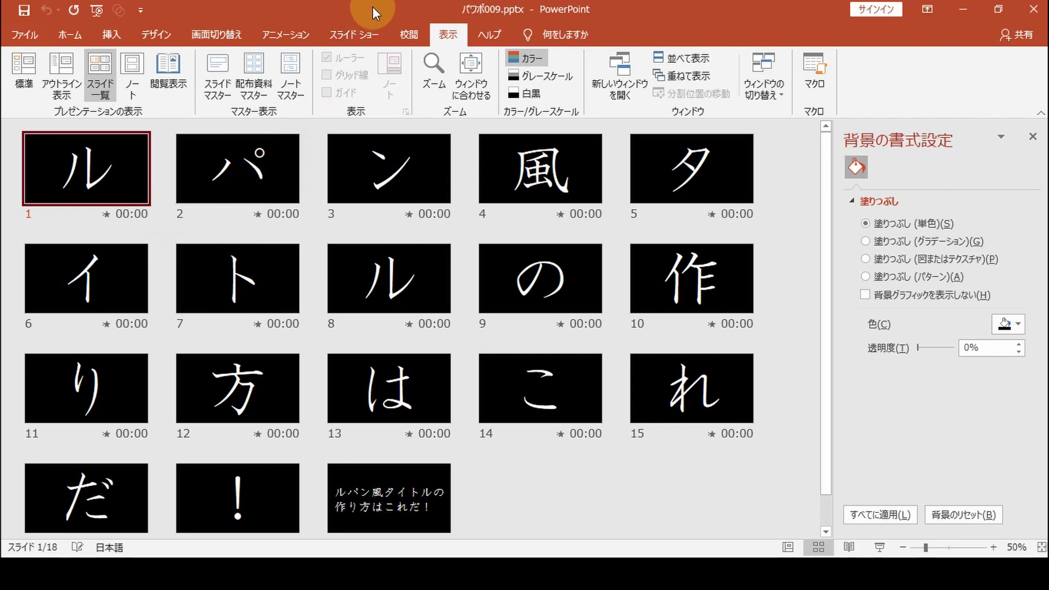
left_click(461, 63)
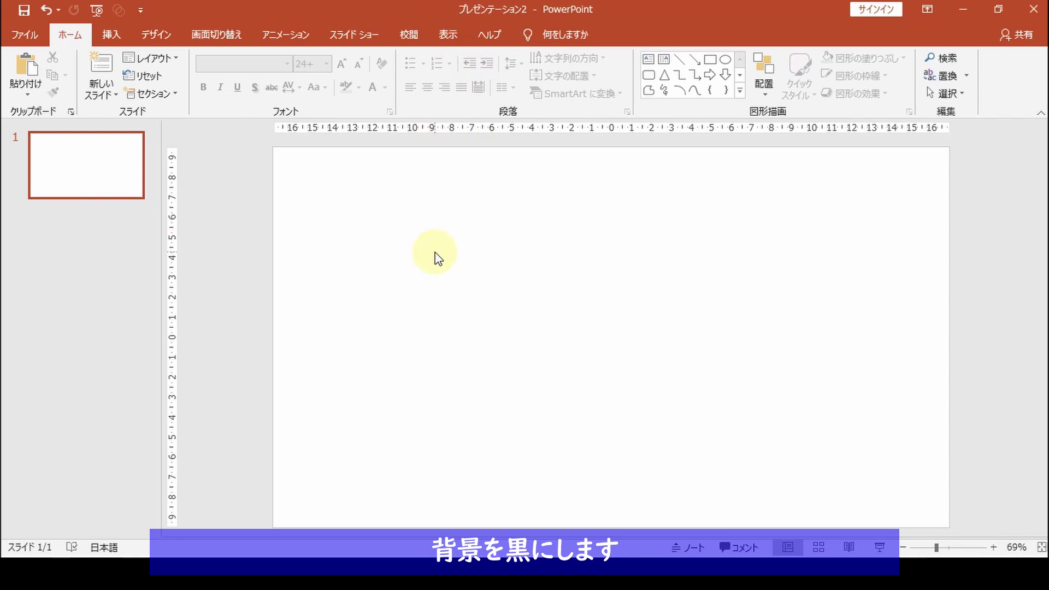
- Make the slide background black and place the white 500-pt HGS教科書体 ル text box
right_click(435, 249)
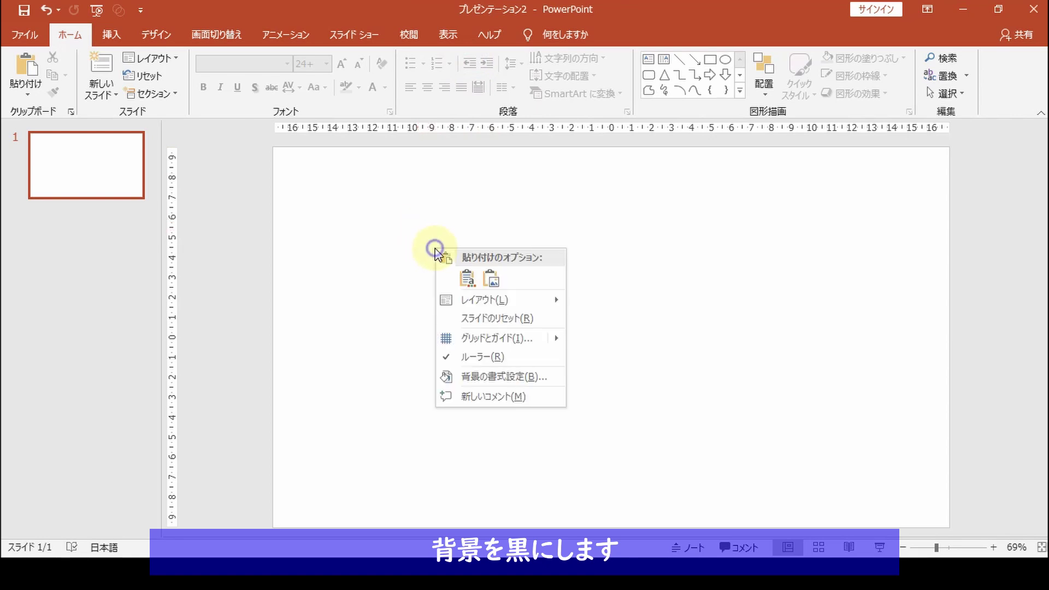
left_click(475, 377)
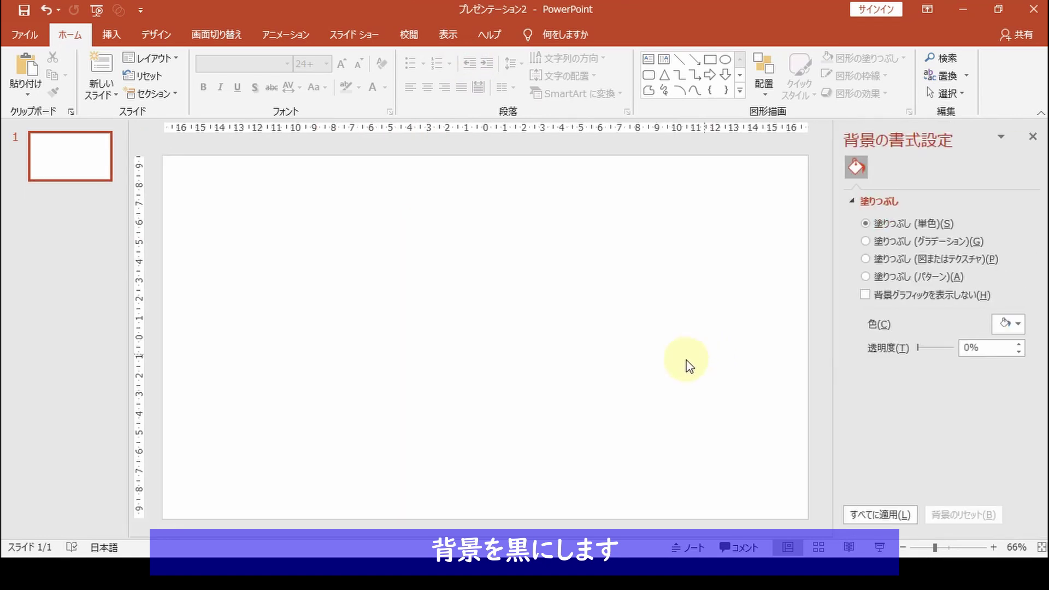
left_click(1017, 324)
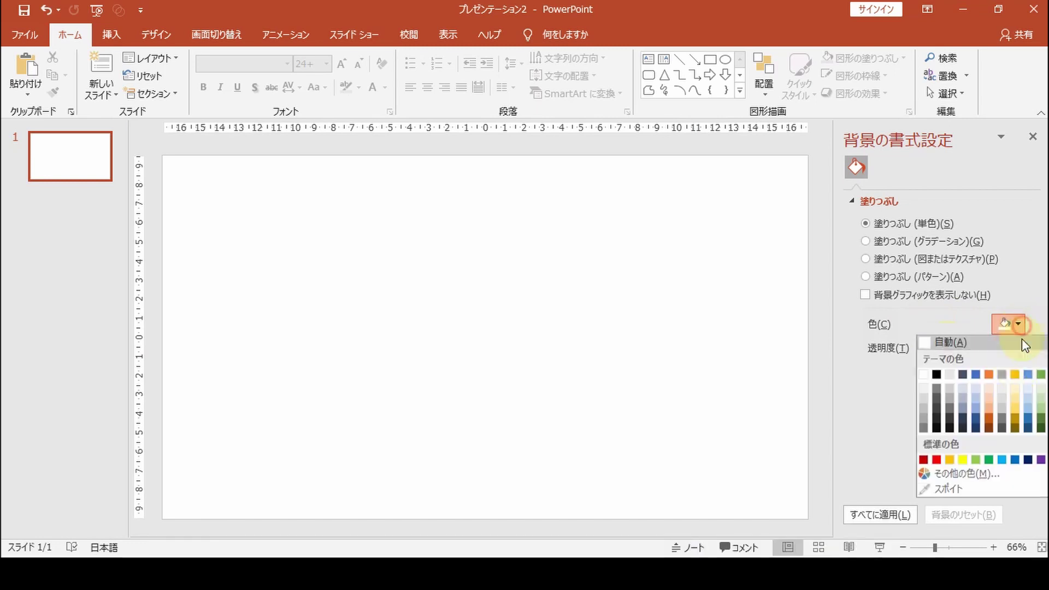
left_click(940, 374)
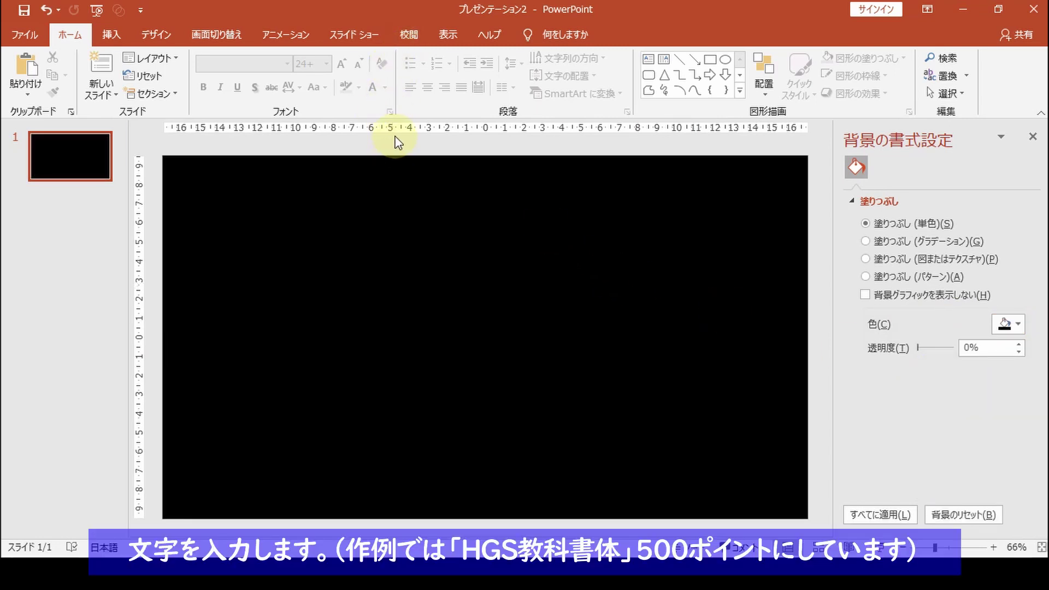
type("ル")
left_click(381, 255)
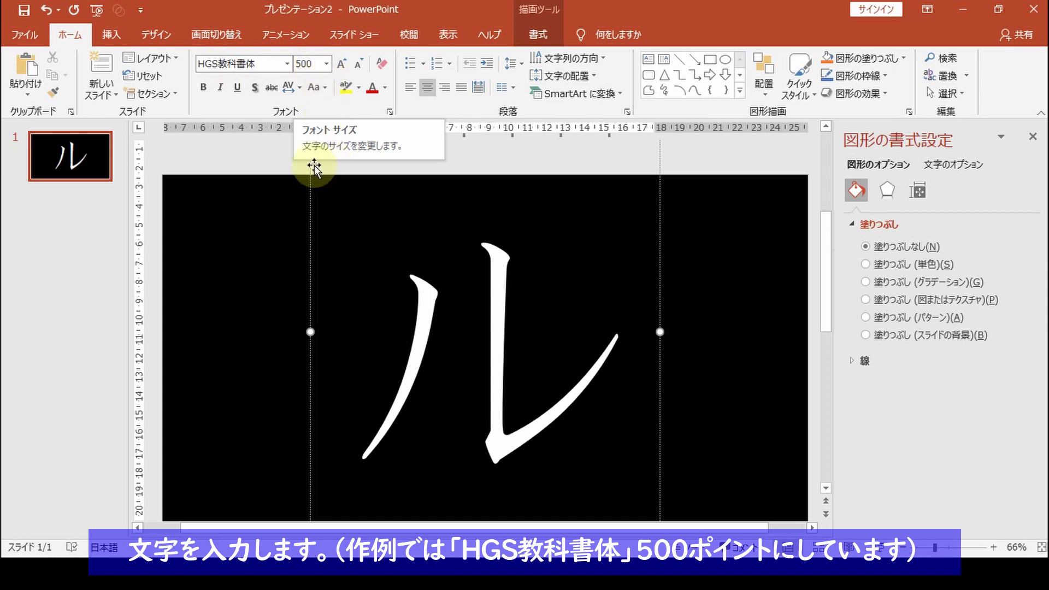
left_click(271, 159)
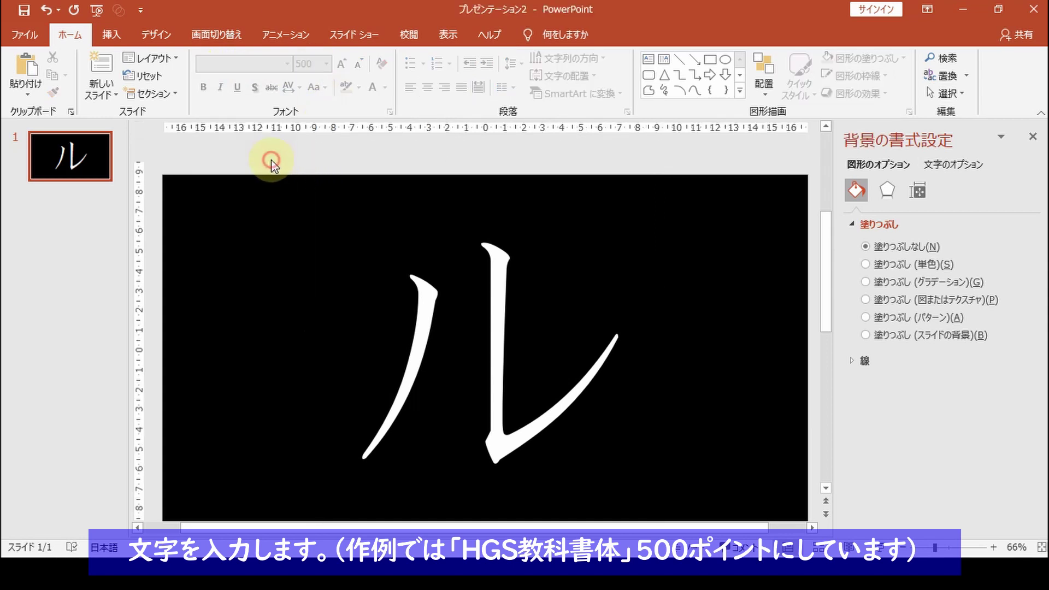
- Apply the Cut transition to the ル slide
left_click(227, 38)
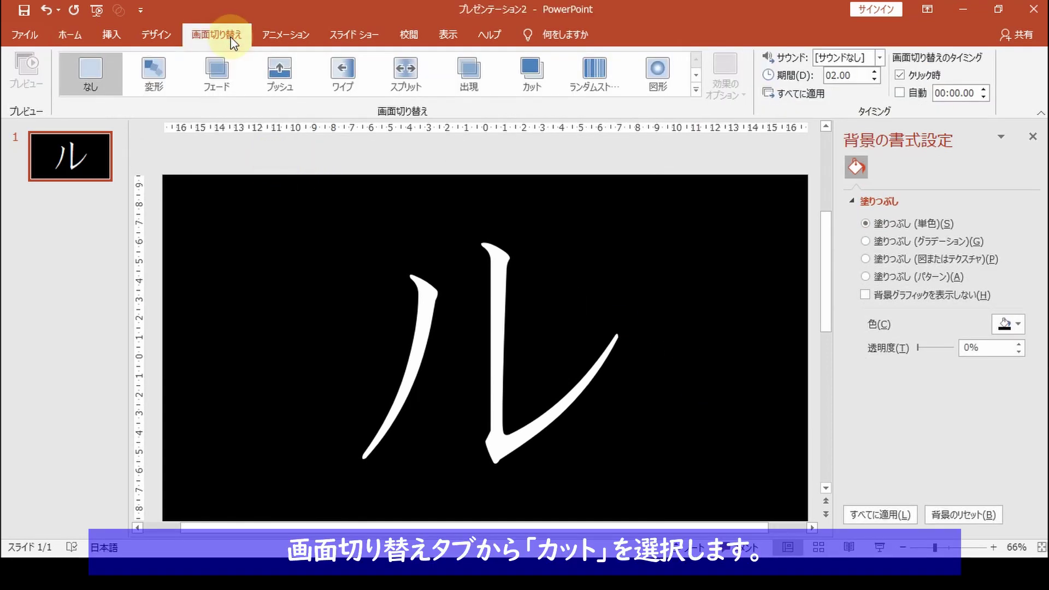
left_click(533, 74)
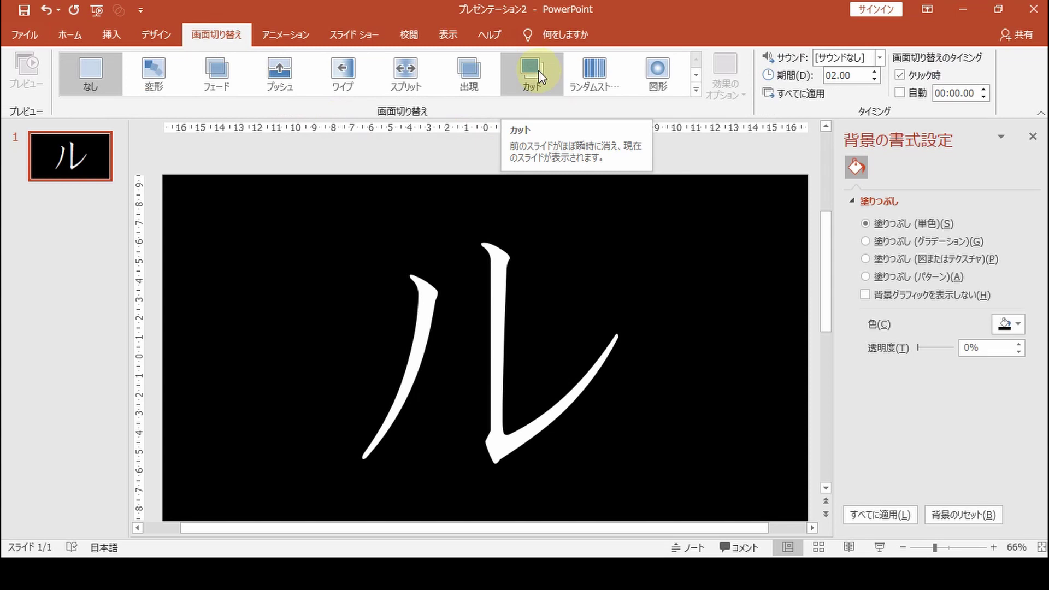
left_click(538, 73)
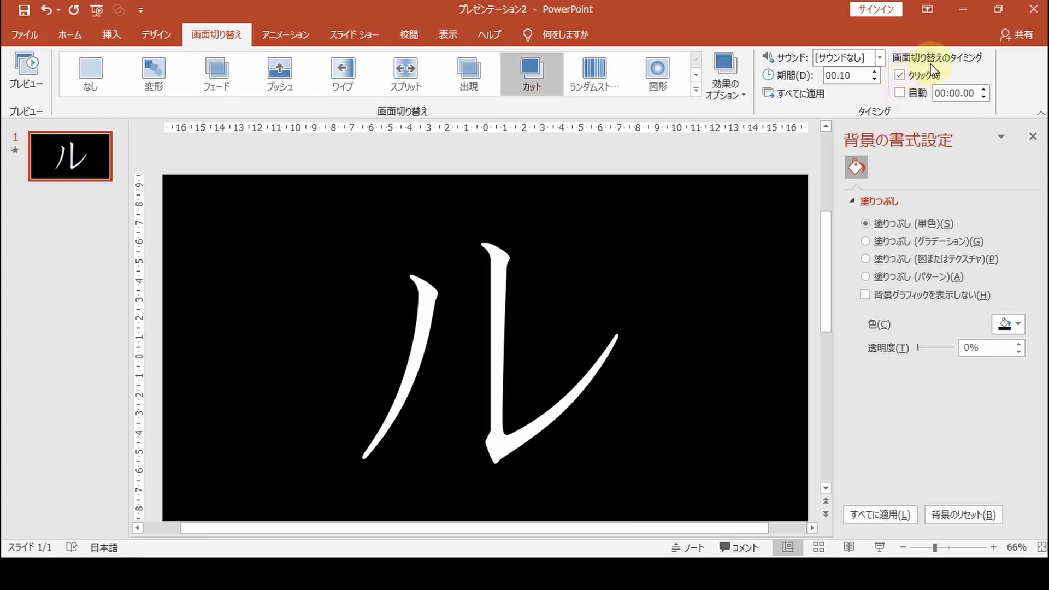
- Advance the slide automatically after 00:00.10 instead of on mouse click
left_click(901, 74)
left_click(899, 92)
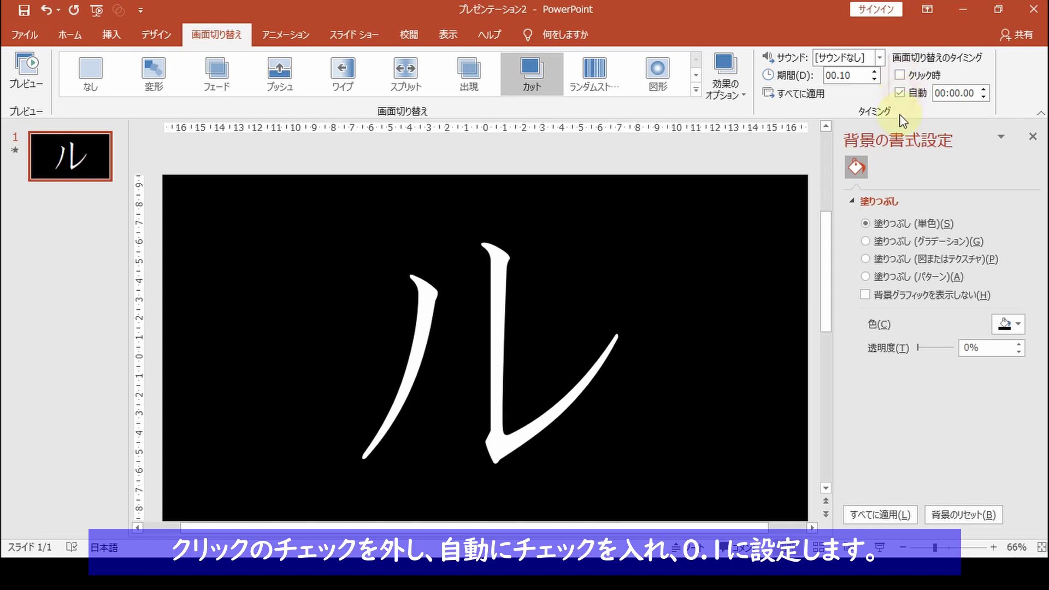
left_click(969, 93)
key("BackSpace")
type("1")
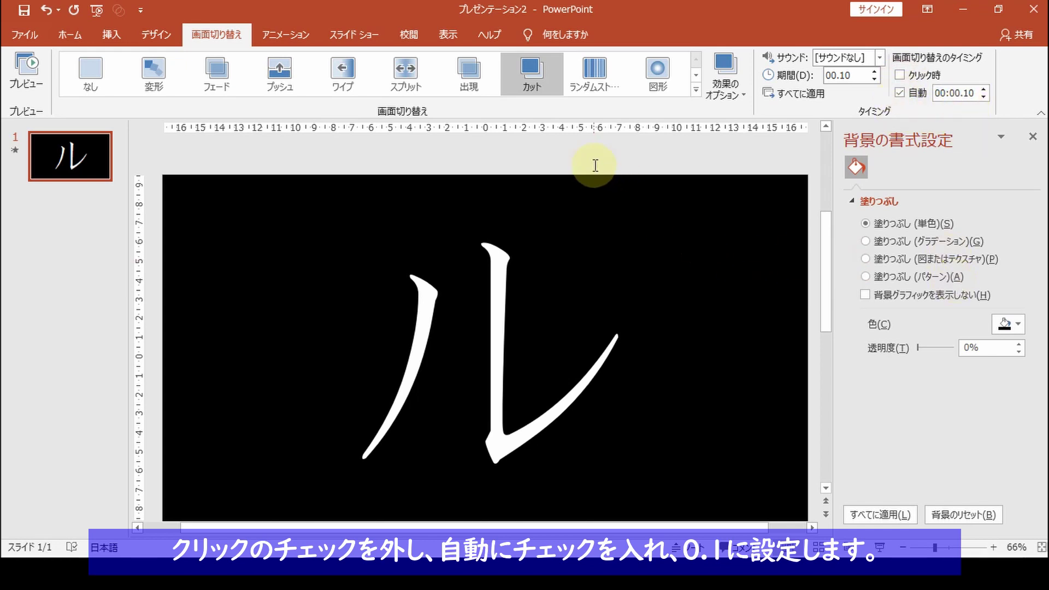
- Duplicate the ル slide and highlight the ル character on slide 2
left_click(36, 174)
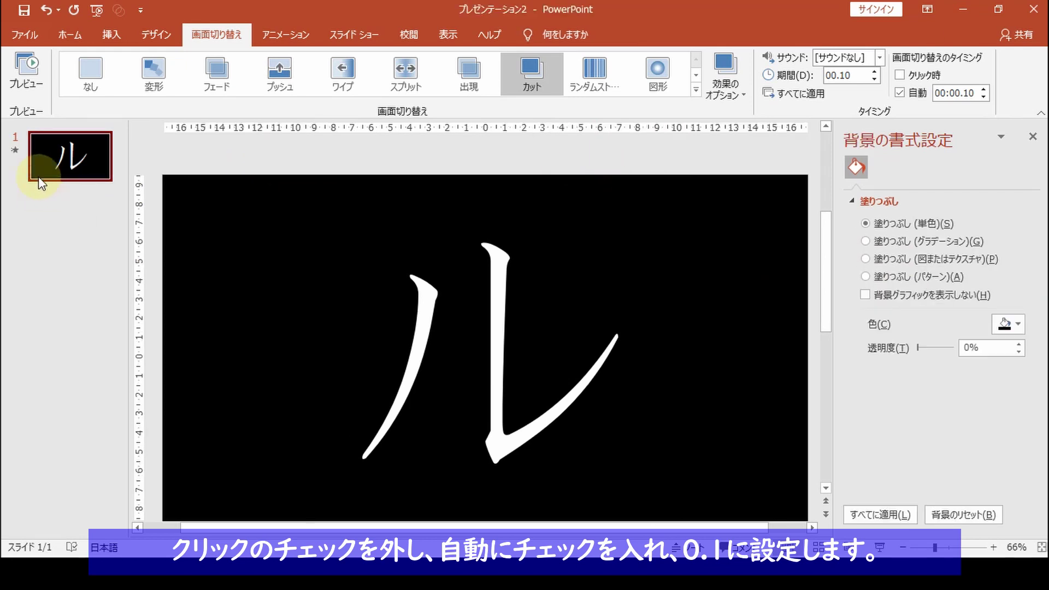
key("ctrl+d")
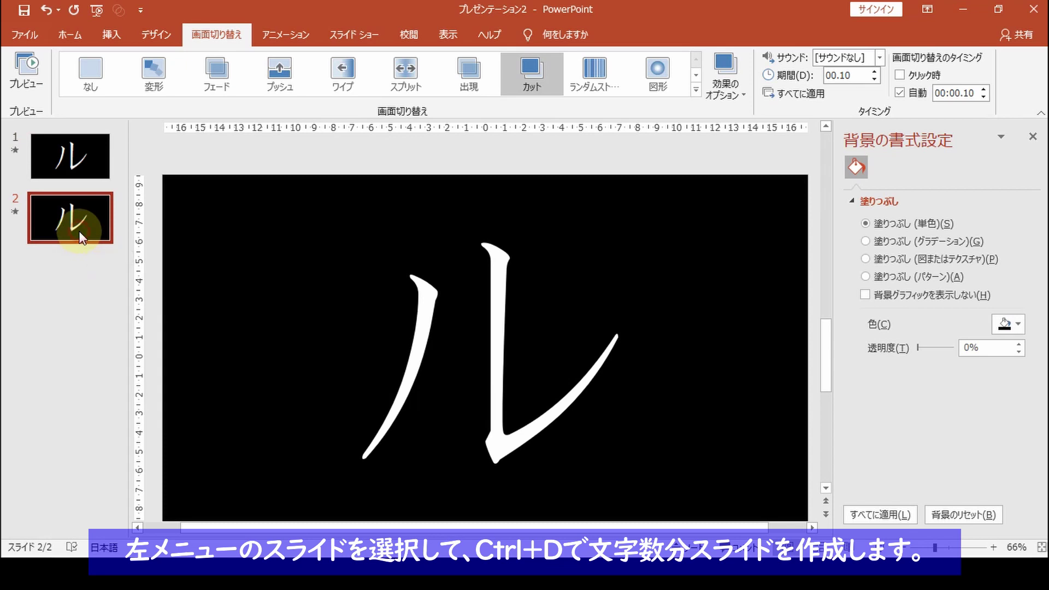
left_click(421, 364)
left_click(389, 357)
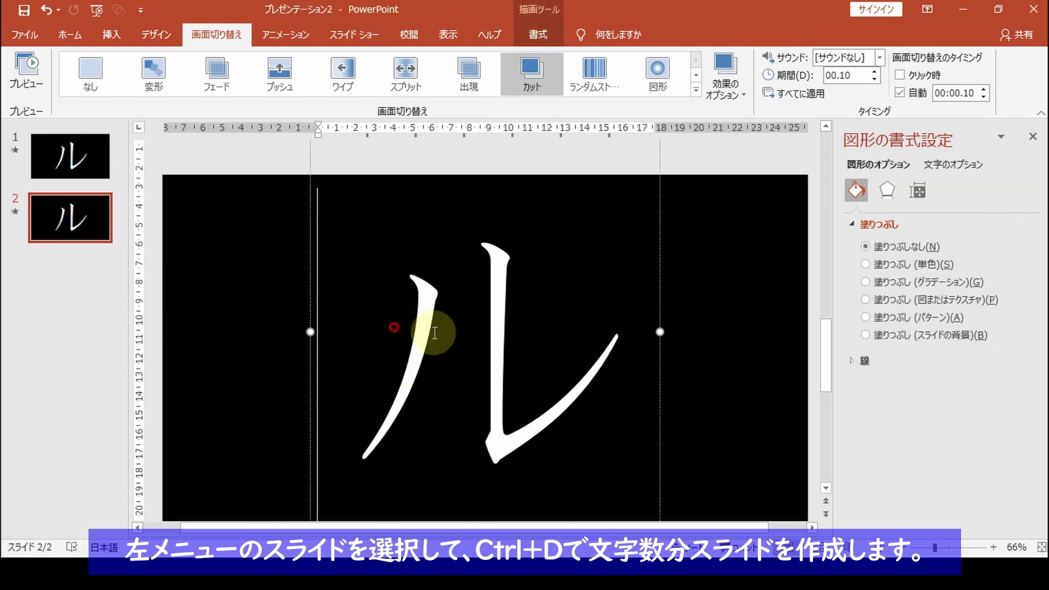
left_click_drag(426, 331, 424, 407)
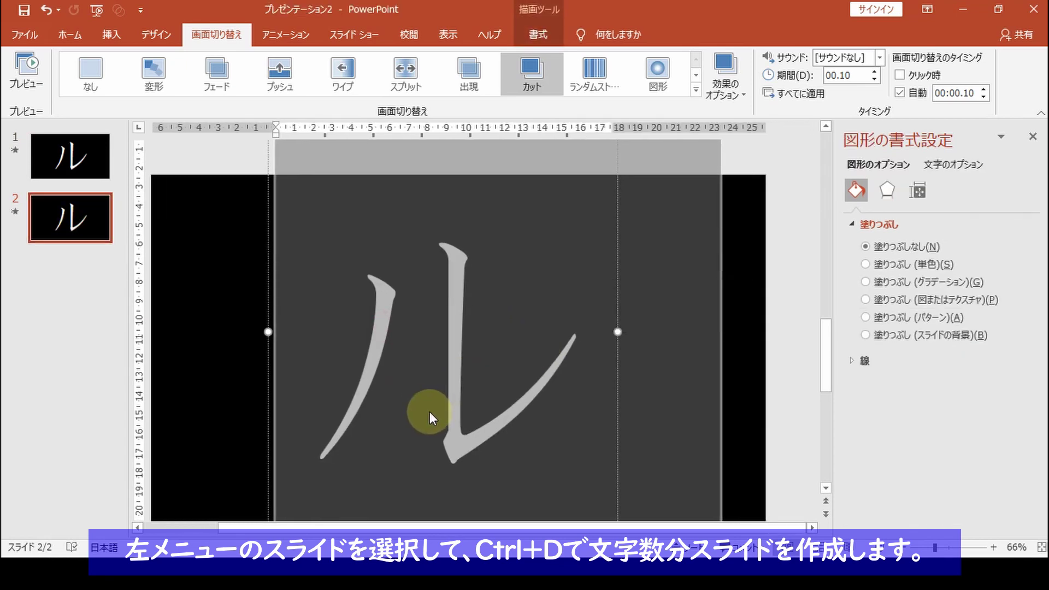
- Replace the character with katakana パ and return to slide 1
type("pa")
key("space")
key("Return")
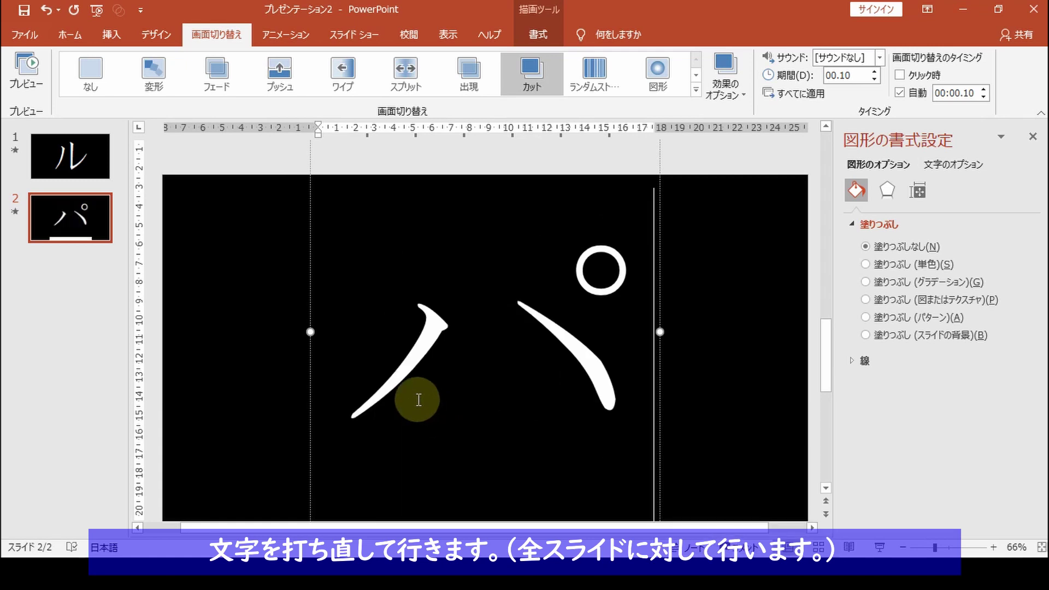
left_click(248, 158)
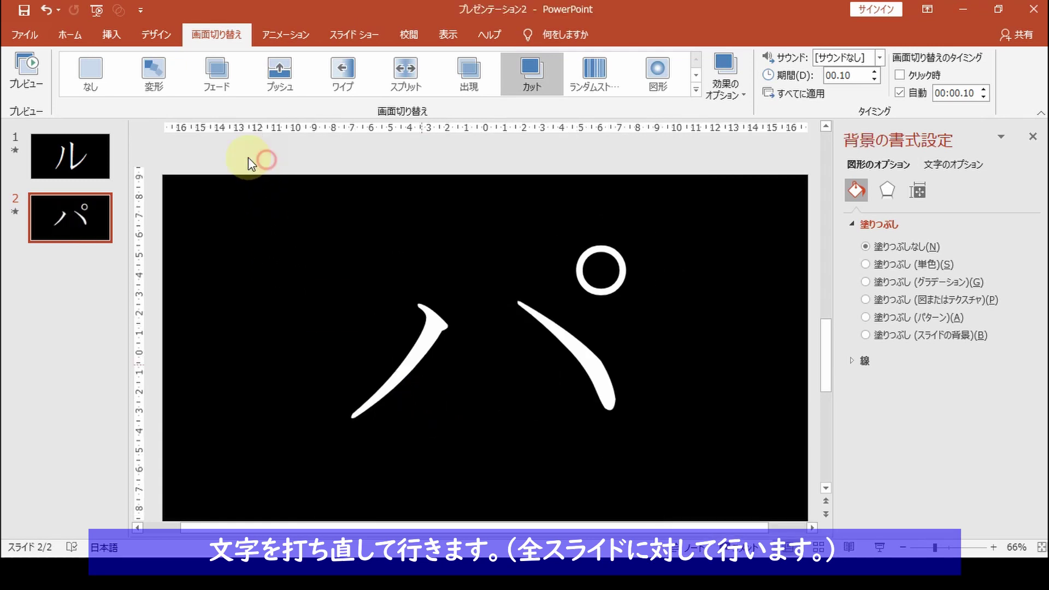
left_click(74, 159)
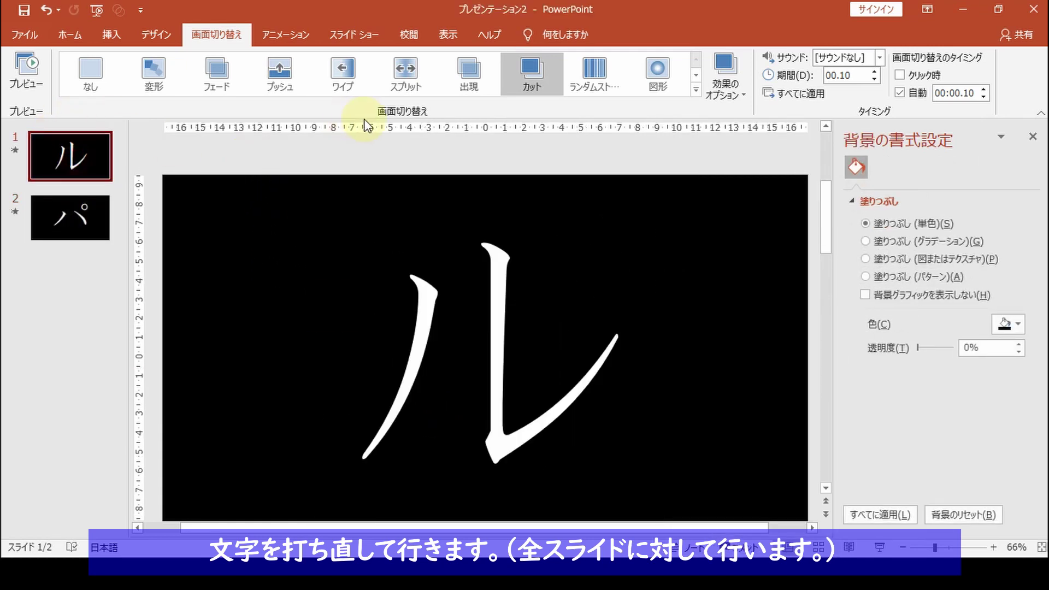
left_click(359, 33)
- Play the slide show from the beginning, then return to Normal view on slide 1
left_click(25, 70)
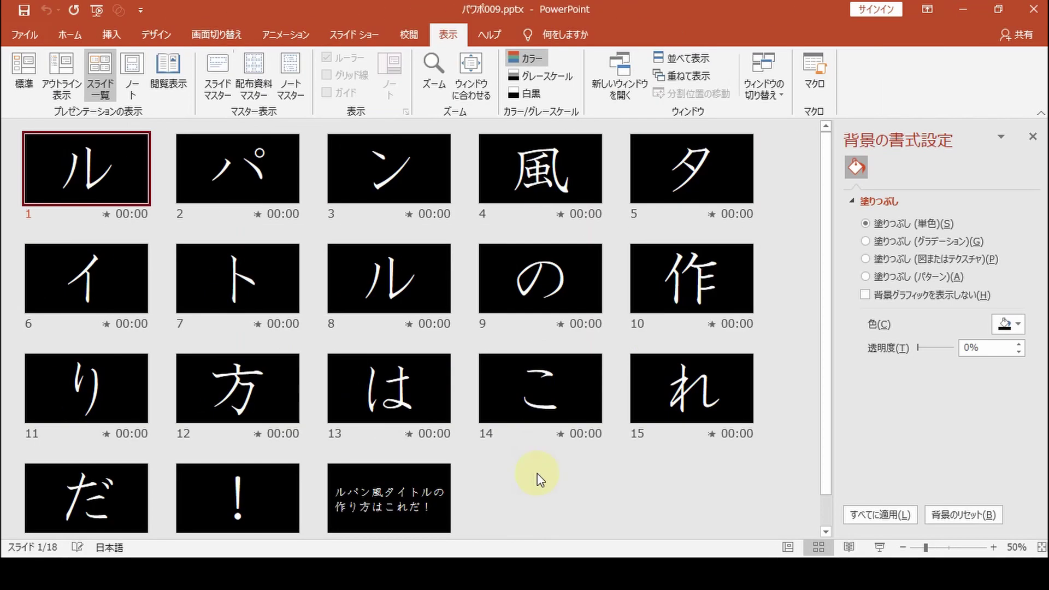
scroll(262, 339, "down", 2)
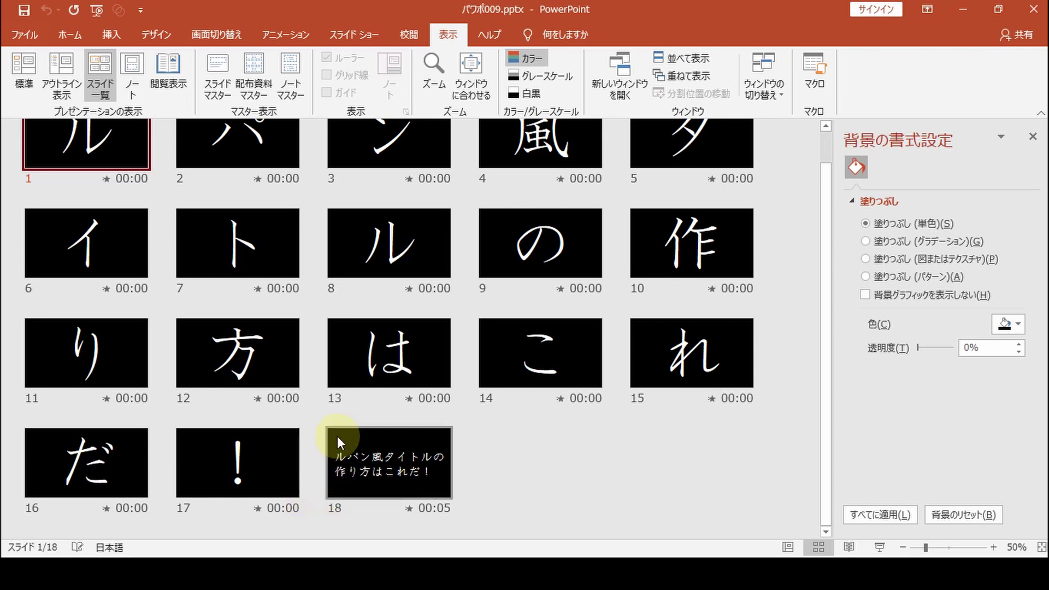
left_click(408, 490)
left_click(24, 71)
left_click(126, 178)
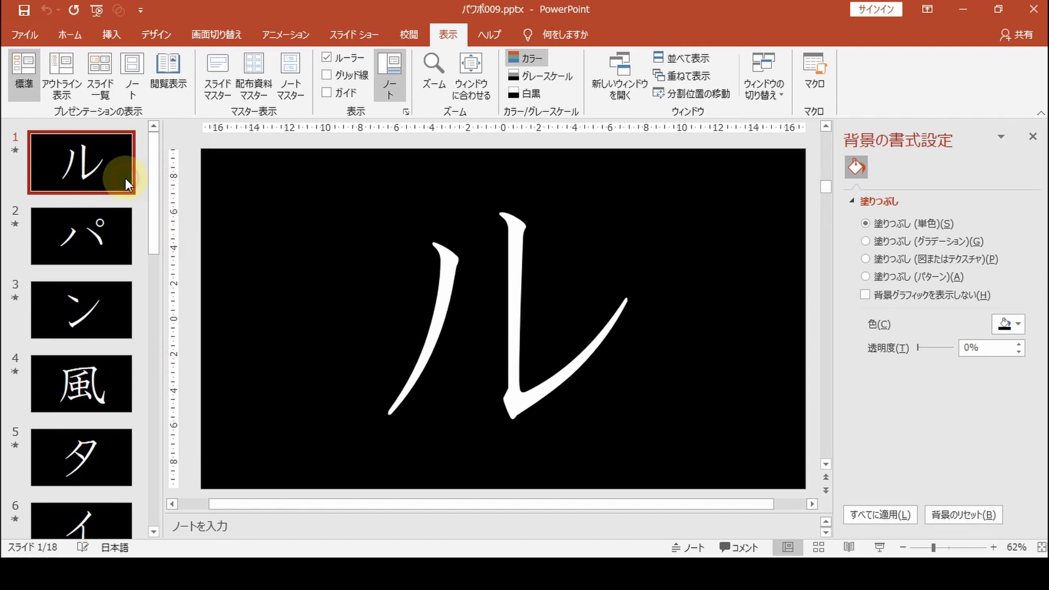
- Replay the show, then view the 00.10 Cut transition with its typewriter-1.wav sound
left_click(365, 37)
left_click(24, 73)
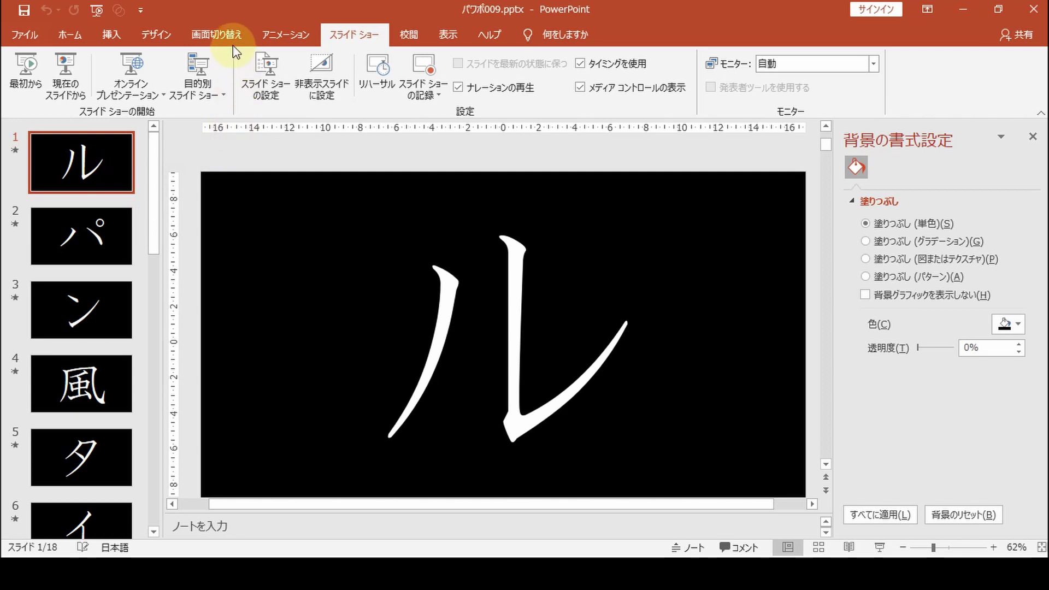
left_click(218, 37)
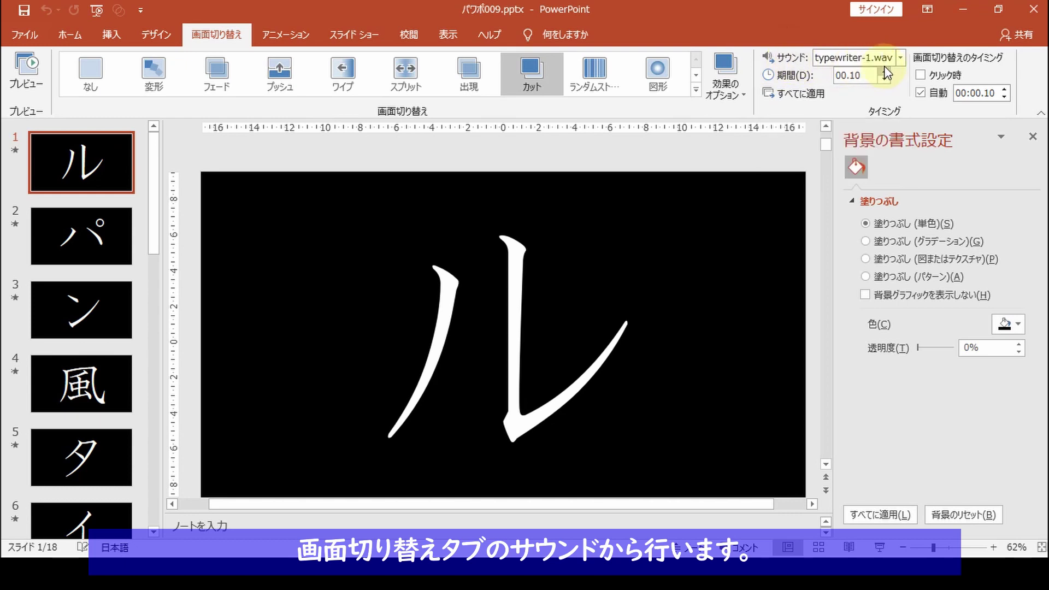
left_click(901, 57)
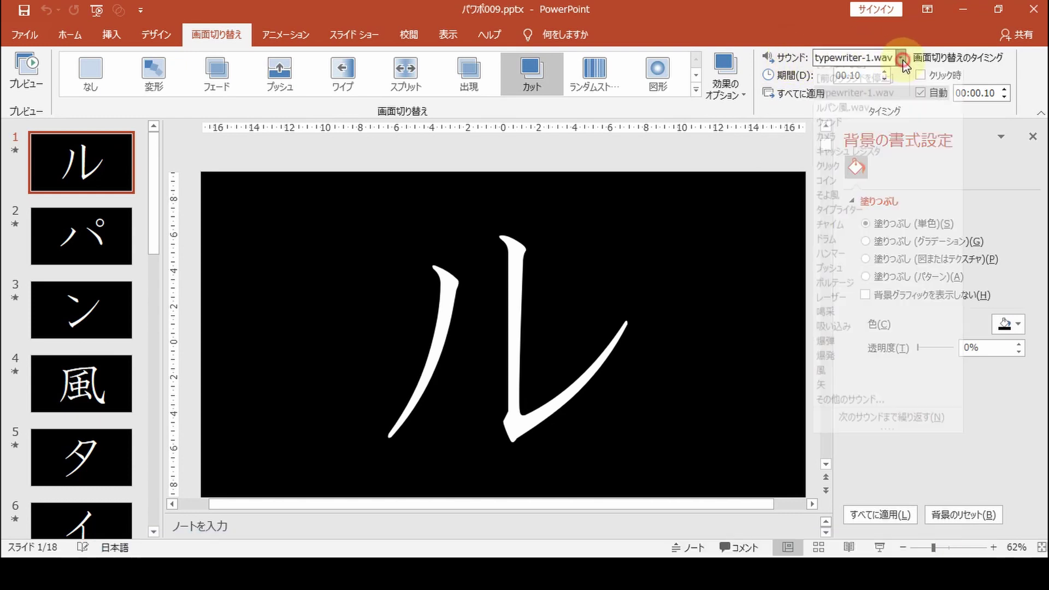
left_click(901, 58)
left_click(901, 58)
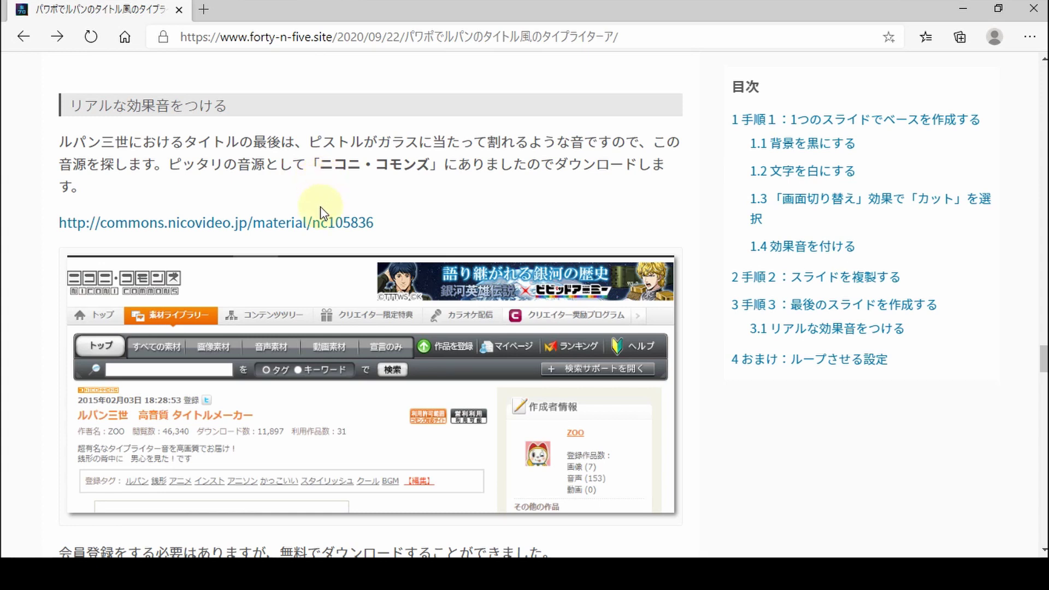
- Open the blog's nicovideo sound link in a new background tab
middle_click(325, 222)
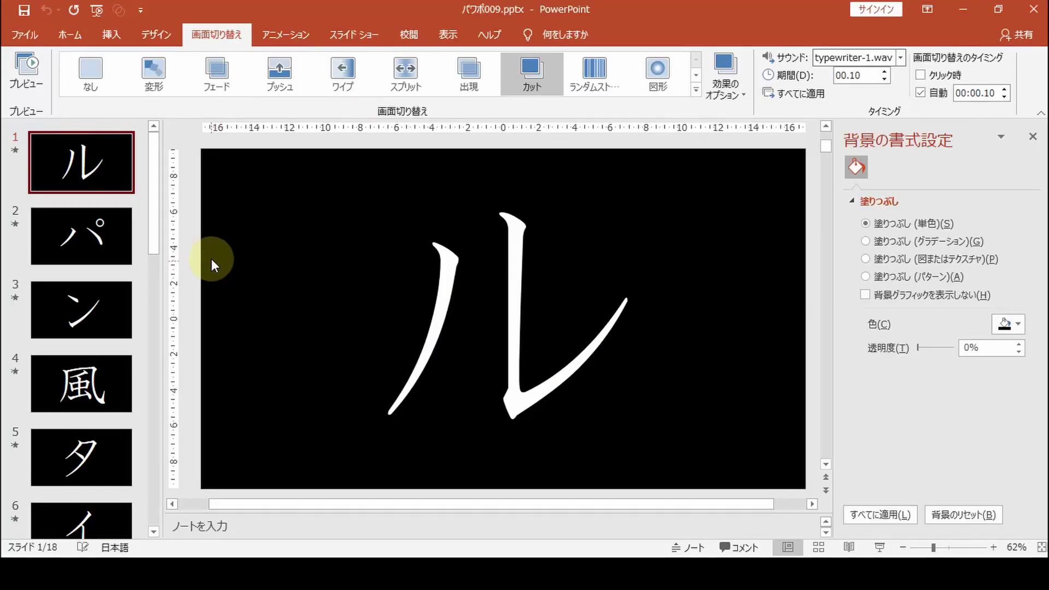
- Start the slide show From Beginning to hear the typewriter sound on each cut
left_click(368, 42)
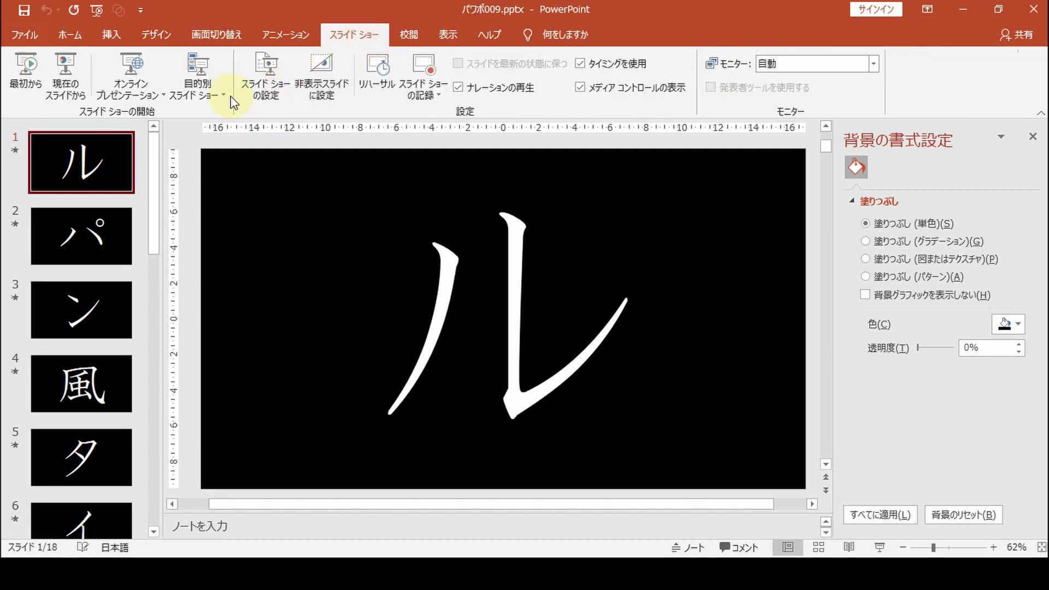
left_click(25, 75)
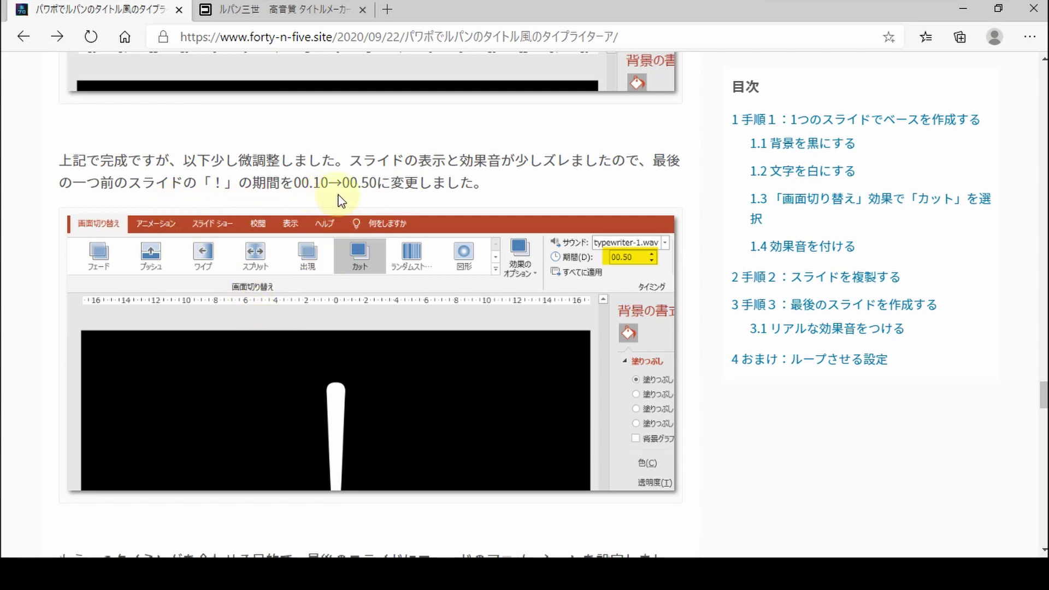
- Scroll the blog to the ! slide's 00.50 duration and last slide's Fade notes
scroll(359, 262, "down", 3)
scroll(360, 263, "down", 3)
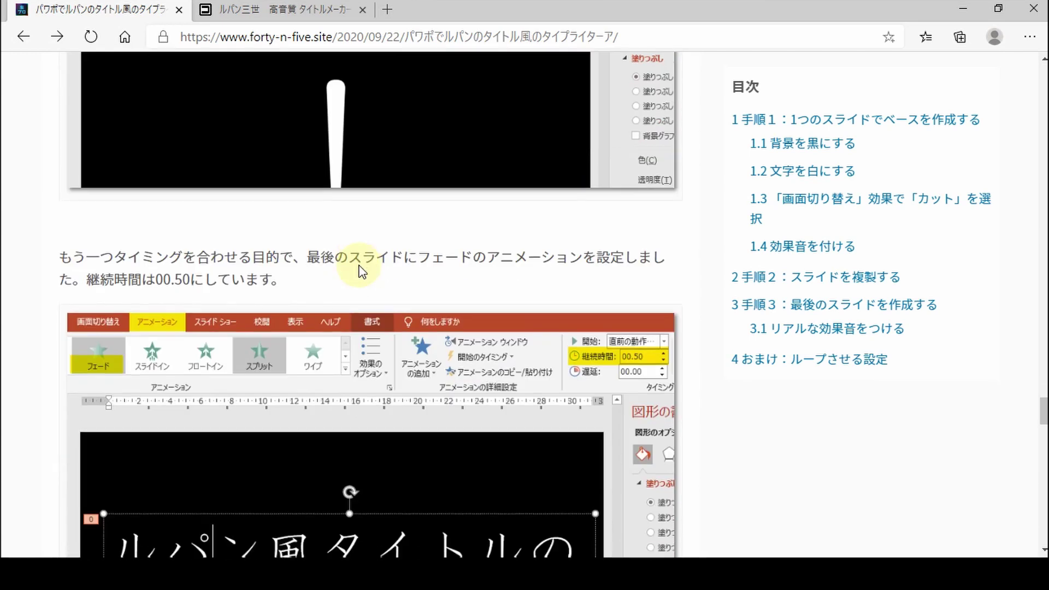
scroll(422, 151, "down", 3)
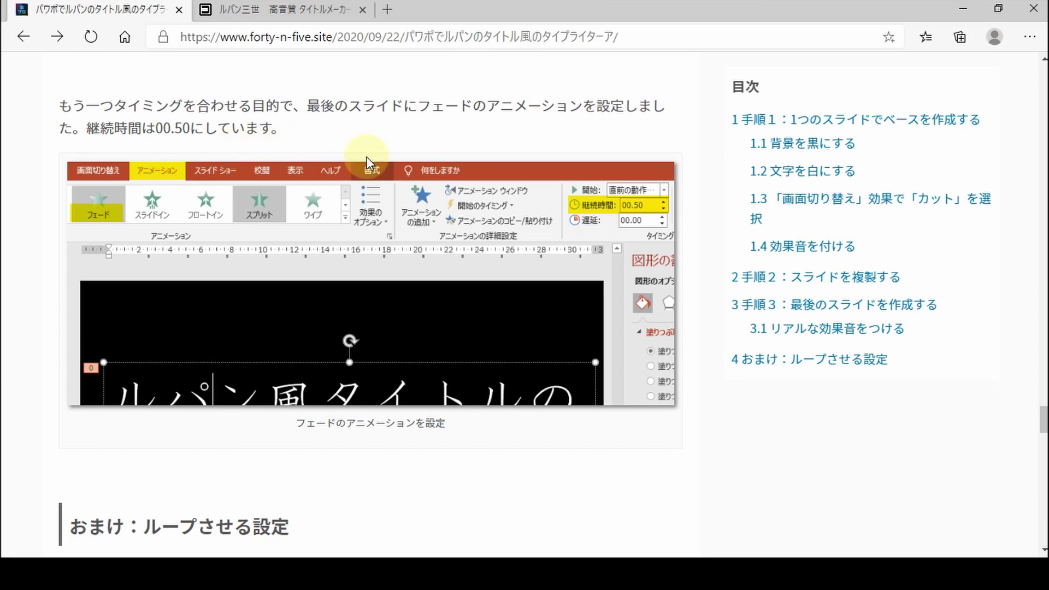
left_click(357, 61)
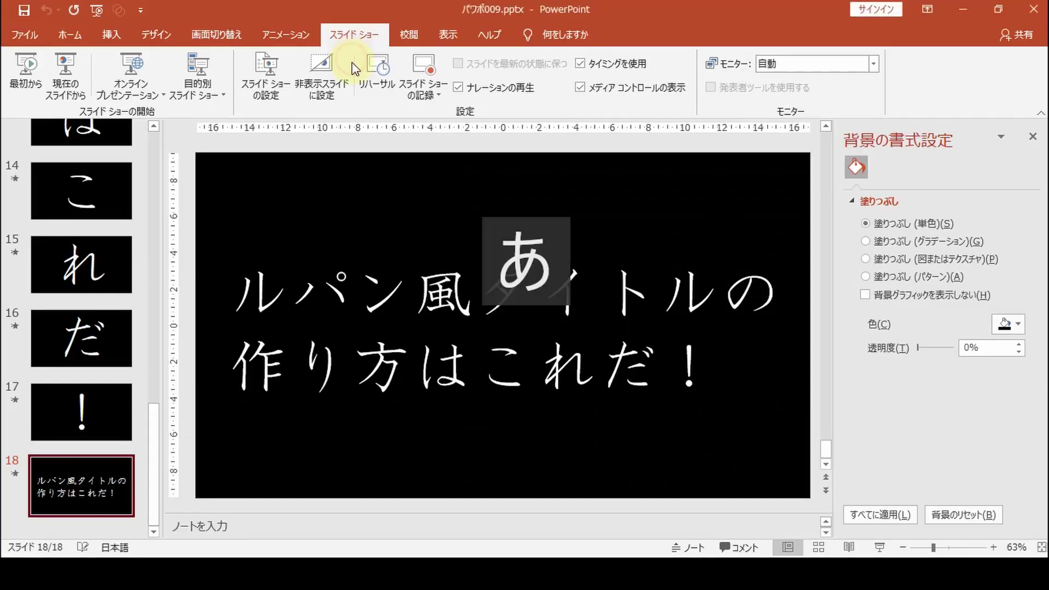